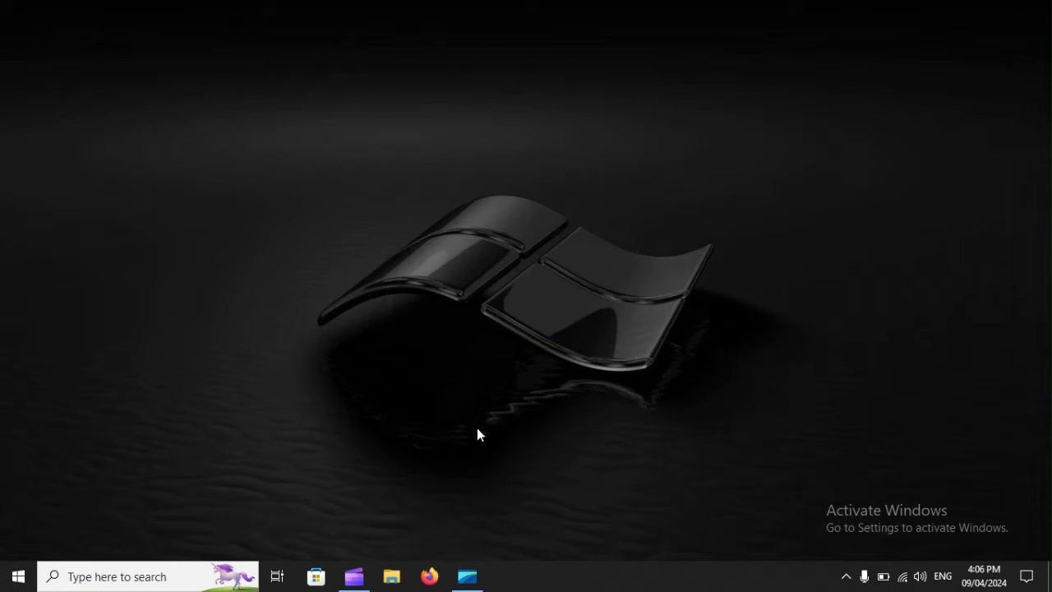
Open Device Manager by searching devmgmt.msc in Windows Search.
{"action": "key", "text": "super"}
{"action": "type", "text": "dev"}
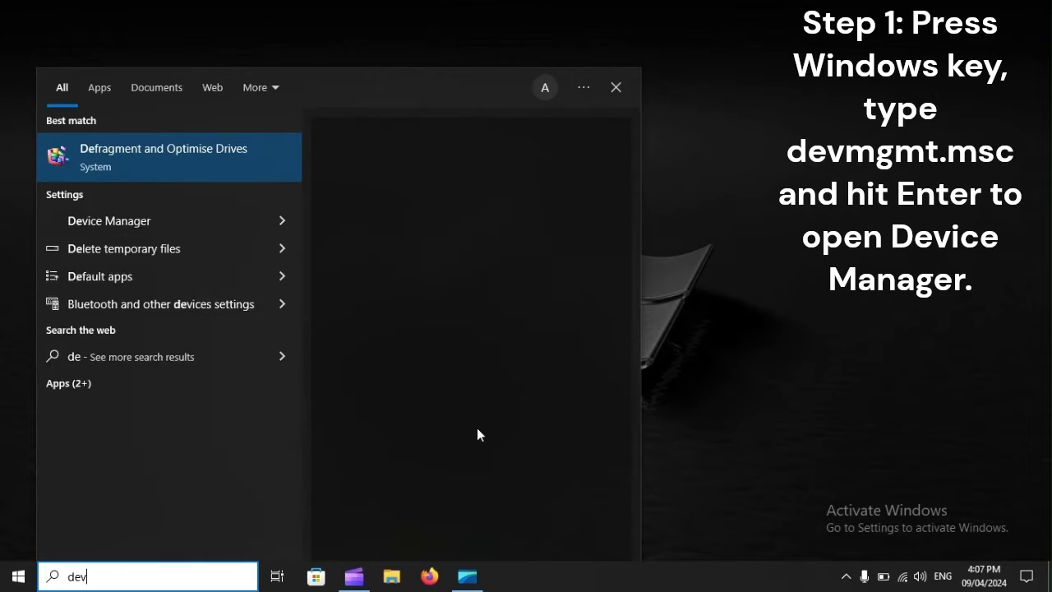
{"action": "type", "text": "mgmt"}
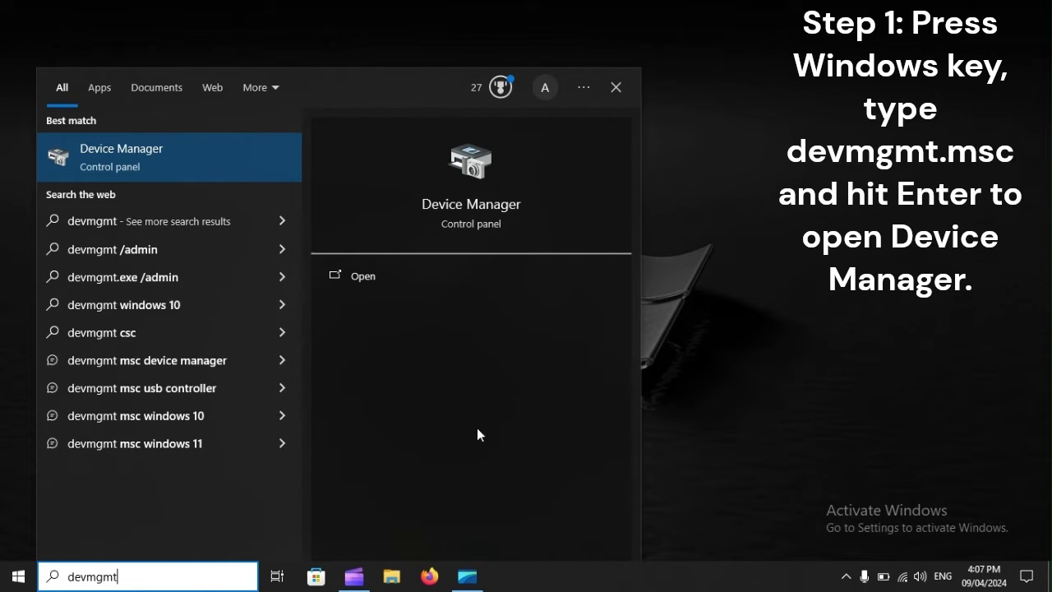
{"action": "type", "text": ".msc"}
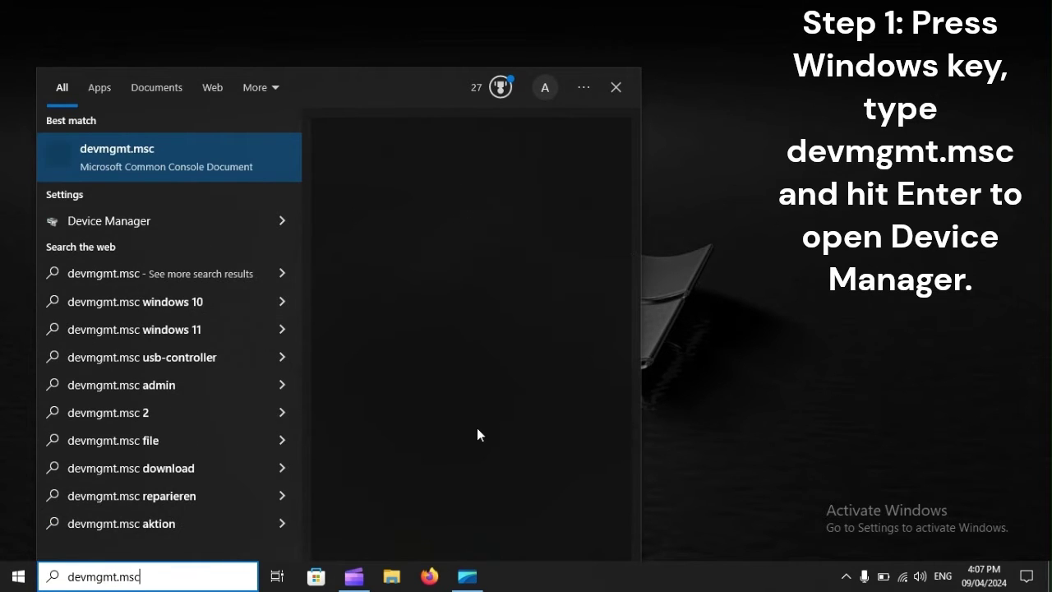
{"action": "key", "text": "Return"}
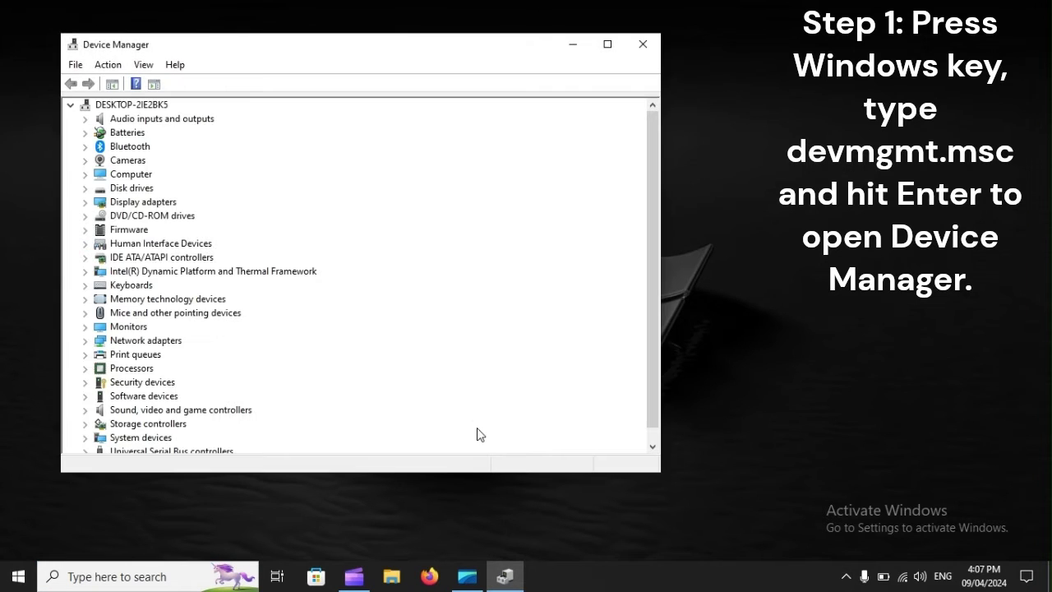
Start a driver update for Intel(R) HD Graphics 510 under Display adapters.
{"action": "left_click", "coordinate": [135, 205]}
{"action": "left_click", "coordinate": [85, 206]}
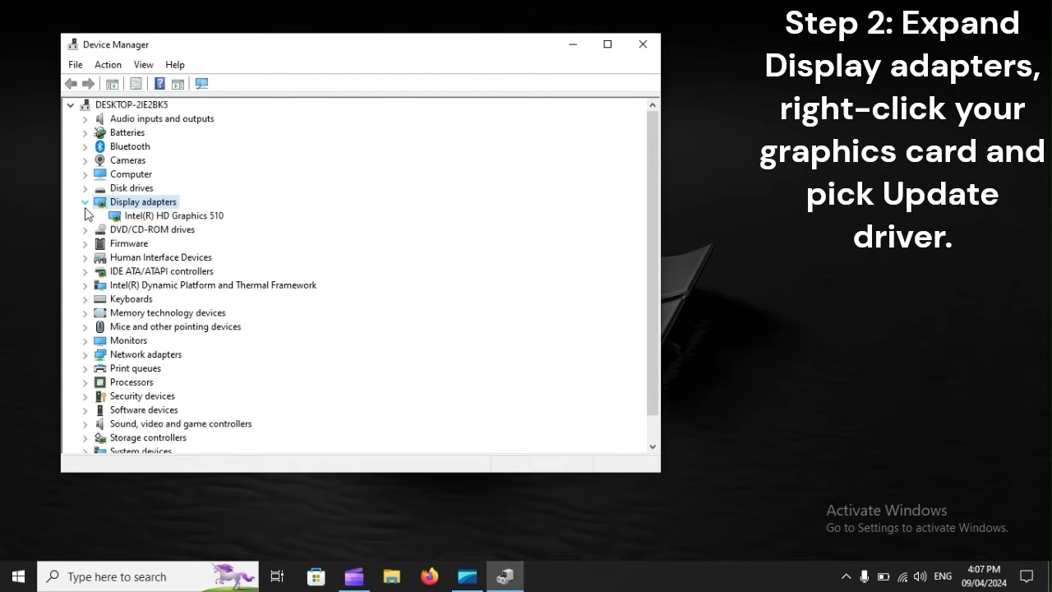
{"action": "left_click", "coordinate": [158, 217]}
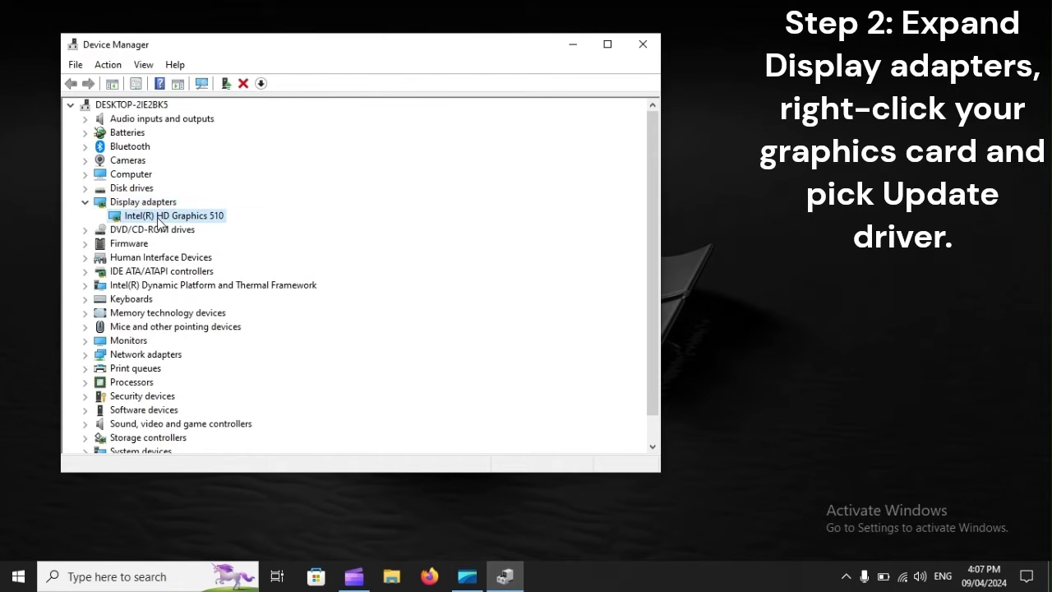
{"action": "right_click", "coordinate": [159, 219]}
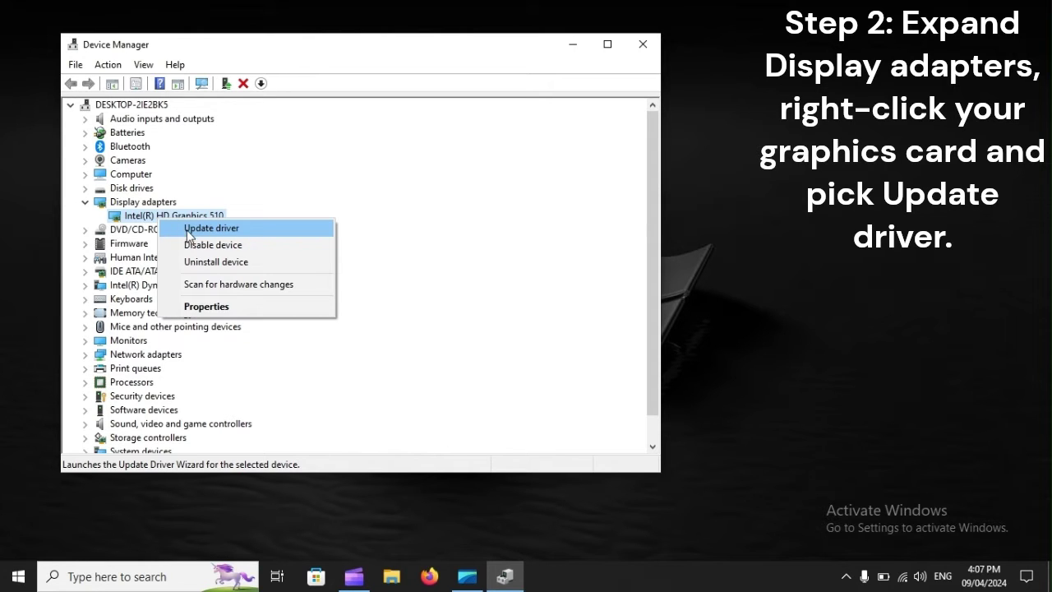
{"action": "left_click", "coordinate": [240, 228]}
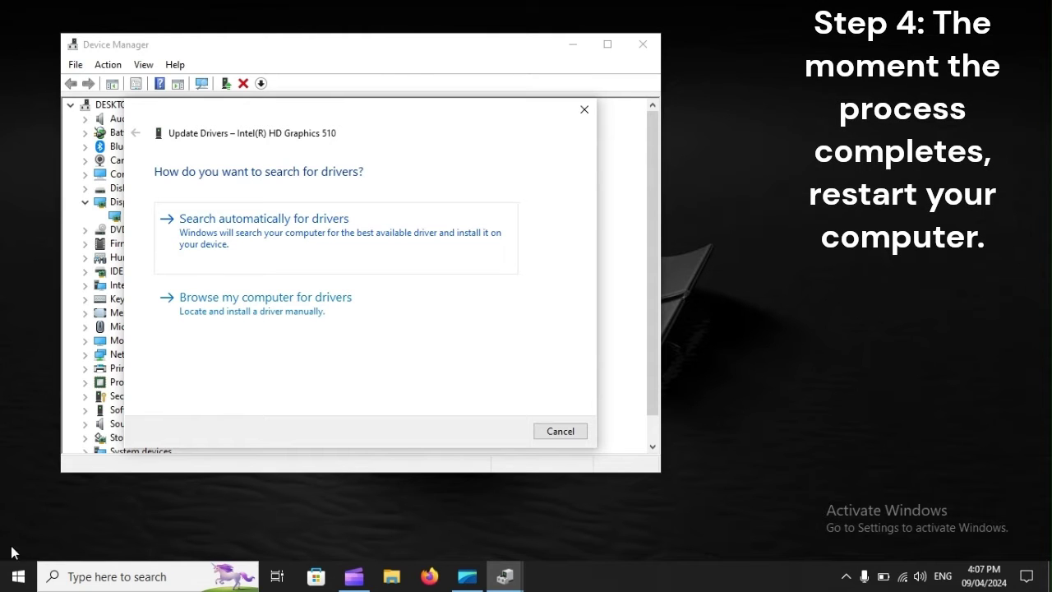
Restart the computer from Start > Power, then bring up Windows Settings.
{"action": "left_click", "coordinate": [18, 574]}
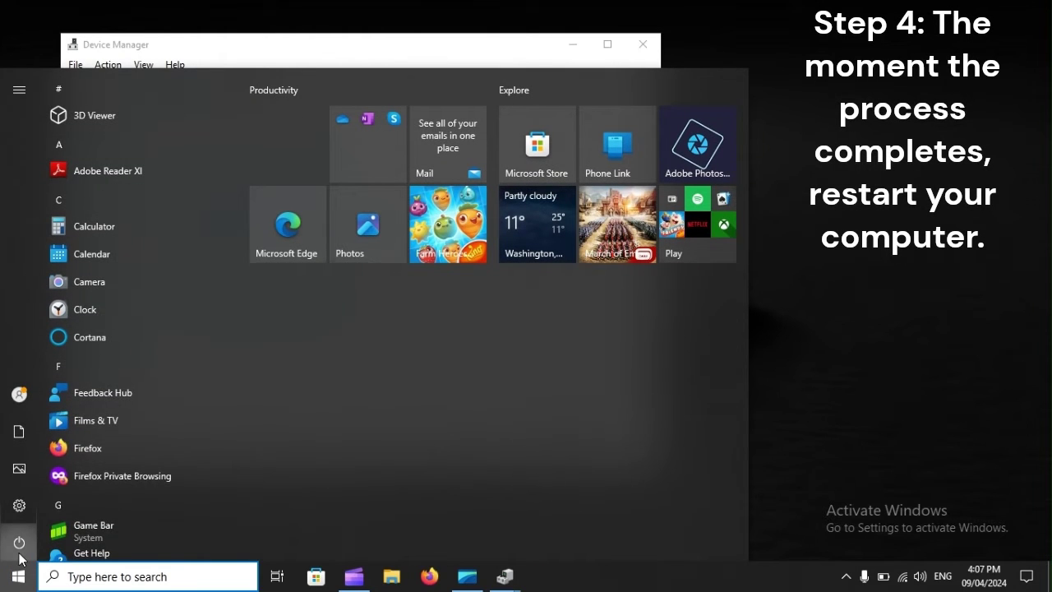
{"action": "left_click", "coordinate": [19, 551]}
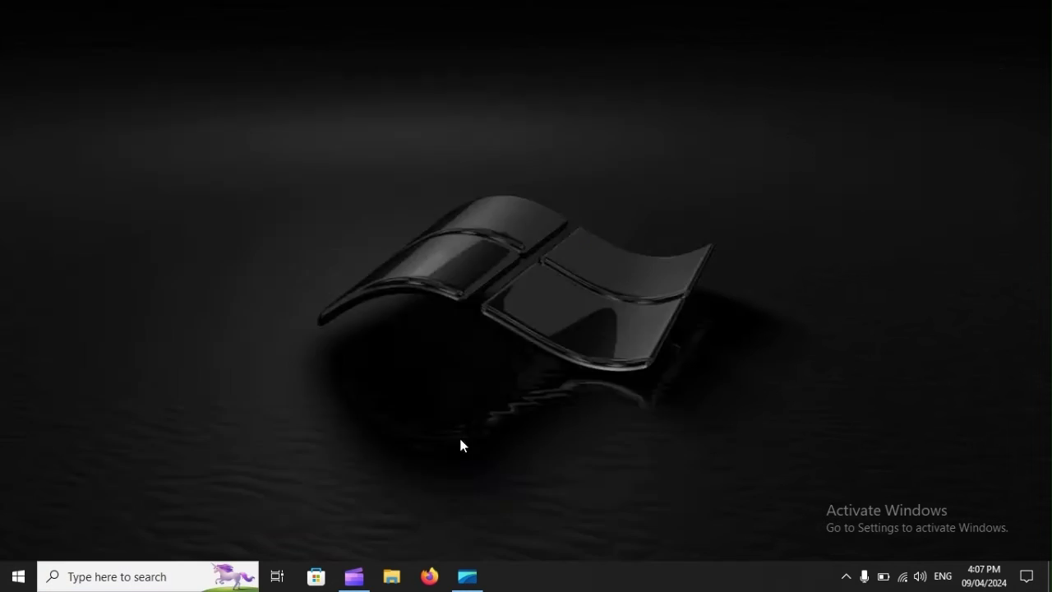
{"action": "key", "text": "super+i"}
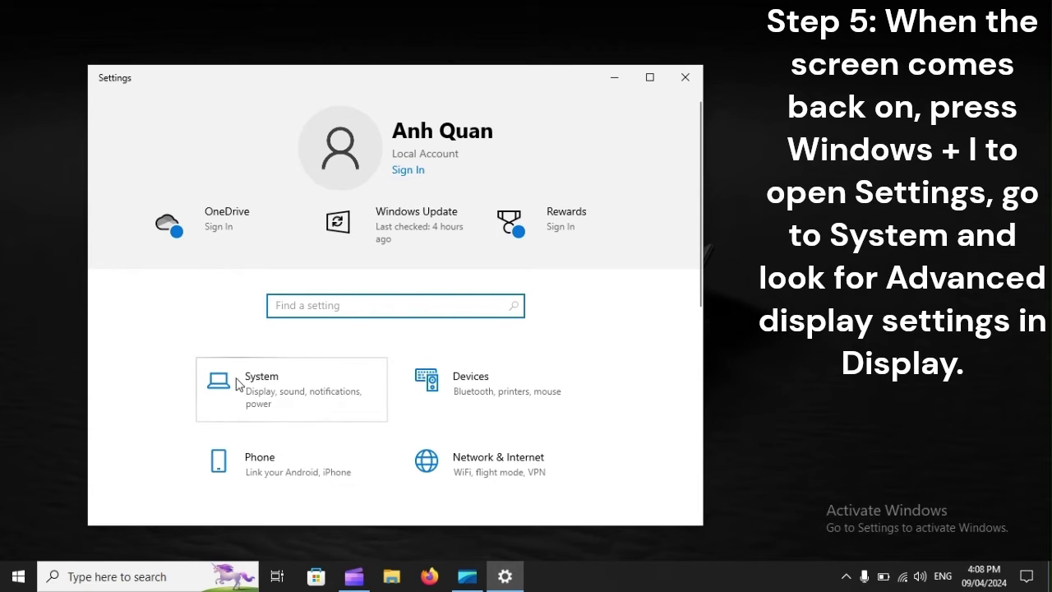
Go to System > Display and scroll down toward Advanced display settings.
{"action": "left_click", "coordinate": [317, 378]}
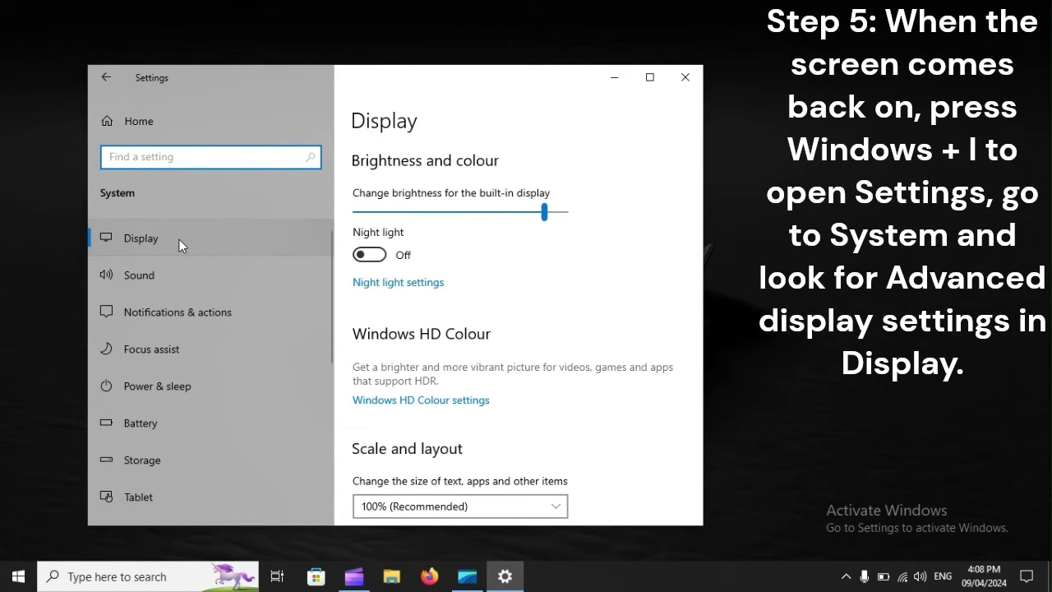
{"action": "scroll", "coordinate": [567, 440], "scroll_direction": "down", "scroll_amount": 5}
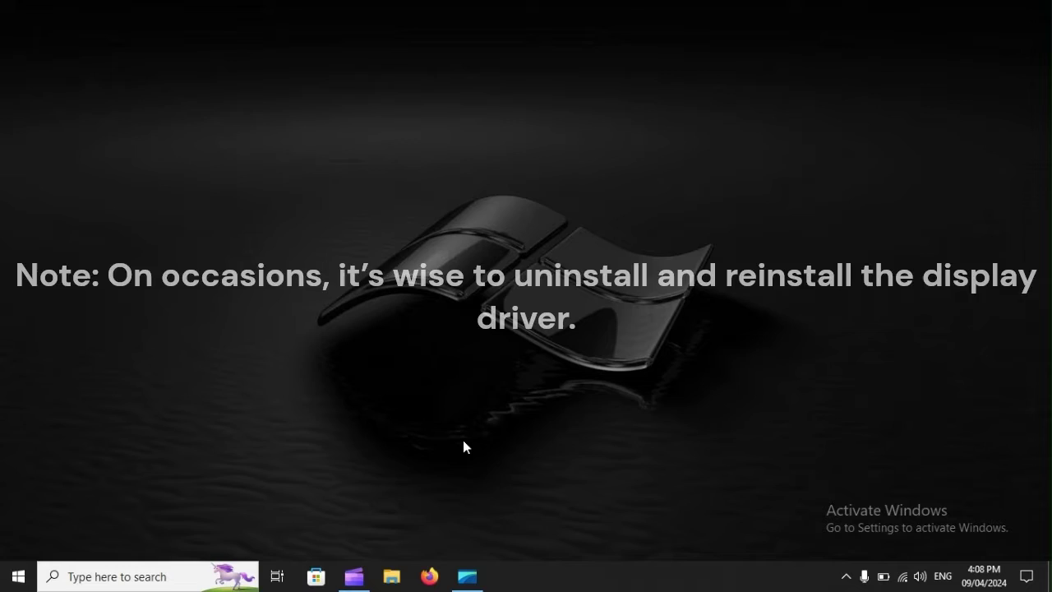
Search Windows for devmgmt.msc so Device Manager is listed as the best match.
{"action": "key", "text": "super"}
{"action": "type", "text": "devm"}
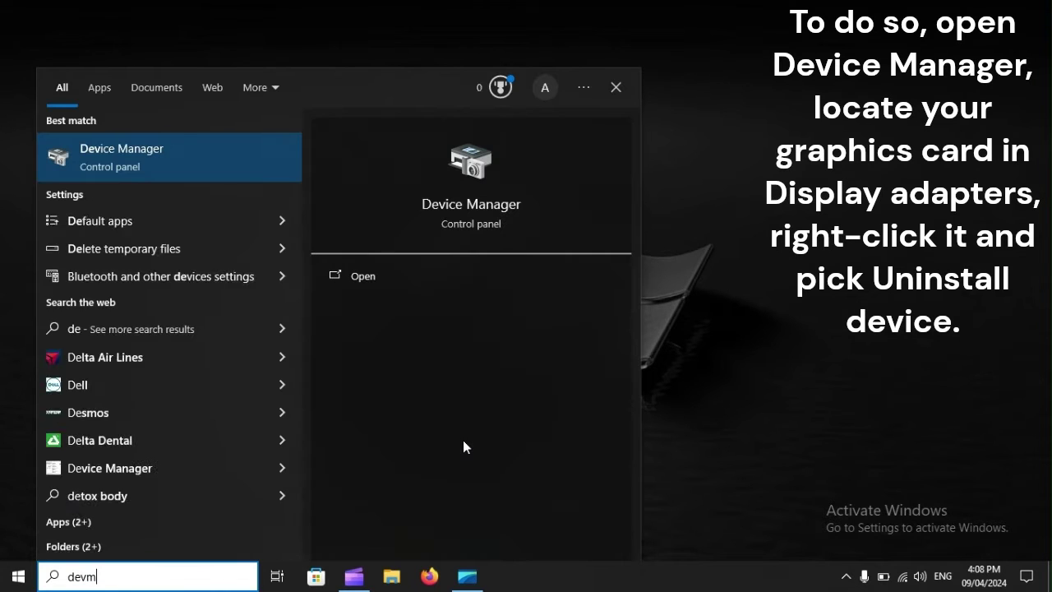
{"action": "type", "text": "gmt.msc"}
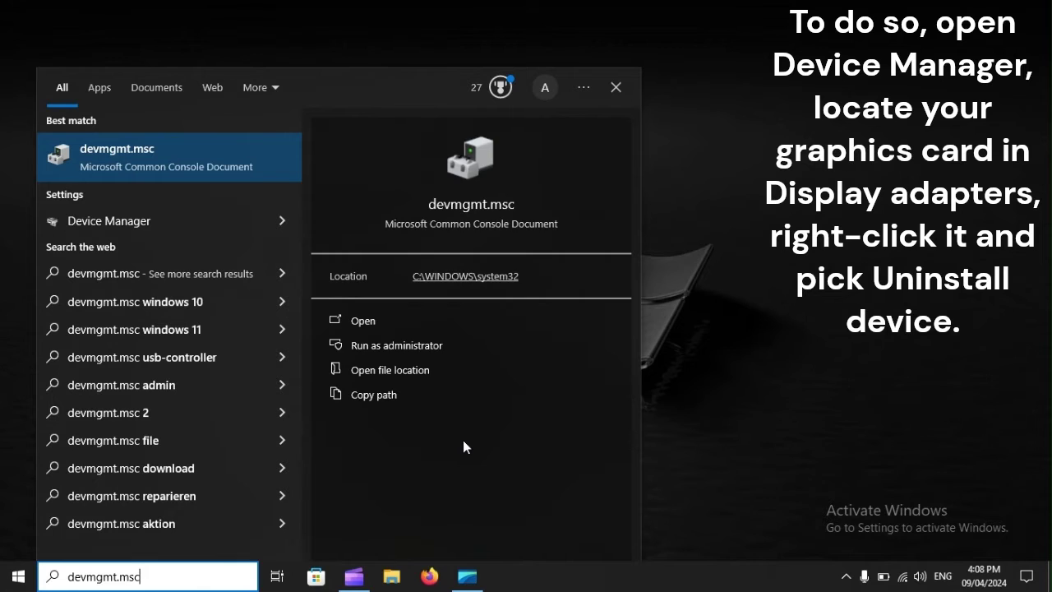
Open Device Manager and bring up the context menu for Intel(R) HD Graphics 510 under Display adapters.
{"action": "key", "text": "Return"}
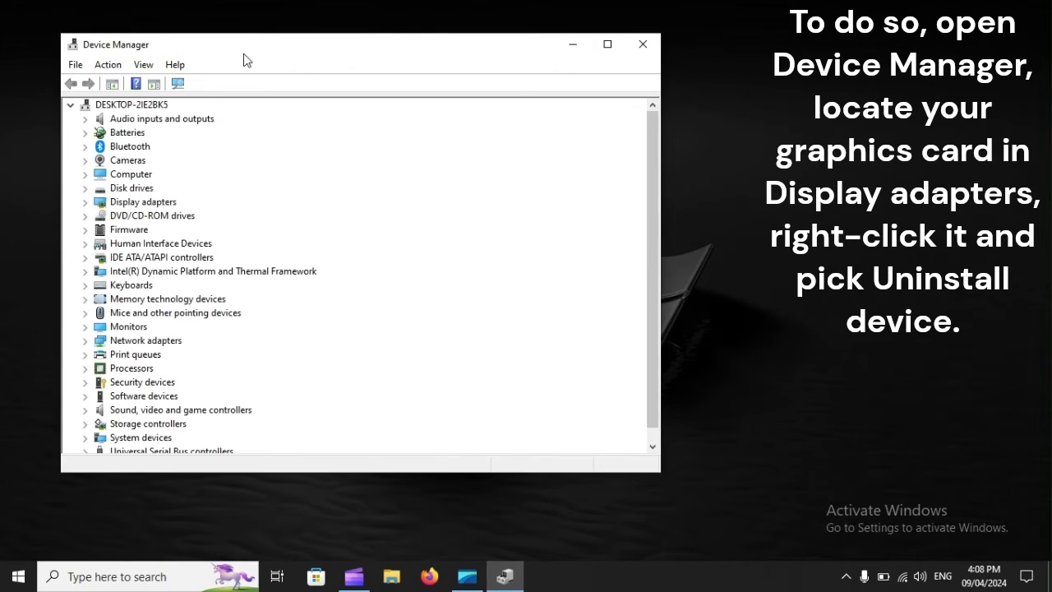
{"action": "left_click", "coordinate": [166, 206]}
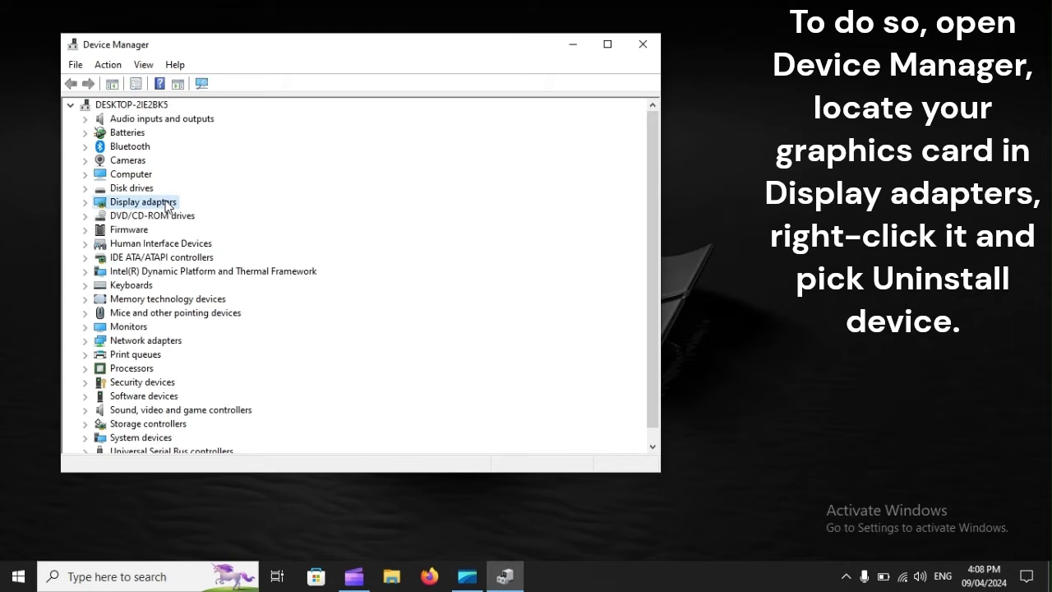
{"action": "left_click", "coordinate": [85, 202]}
{"action": "left_click", "coordinate": [166, 218]}
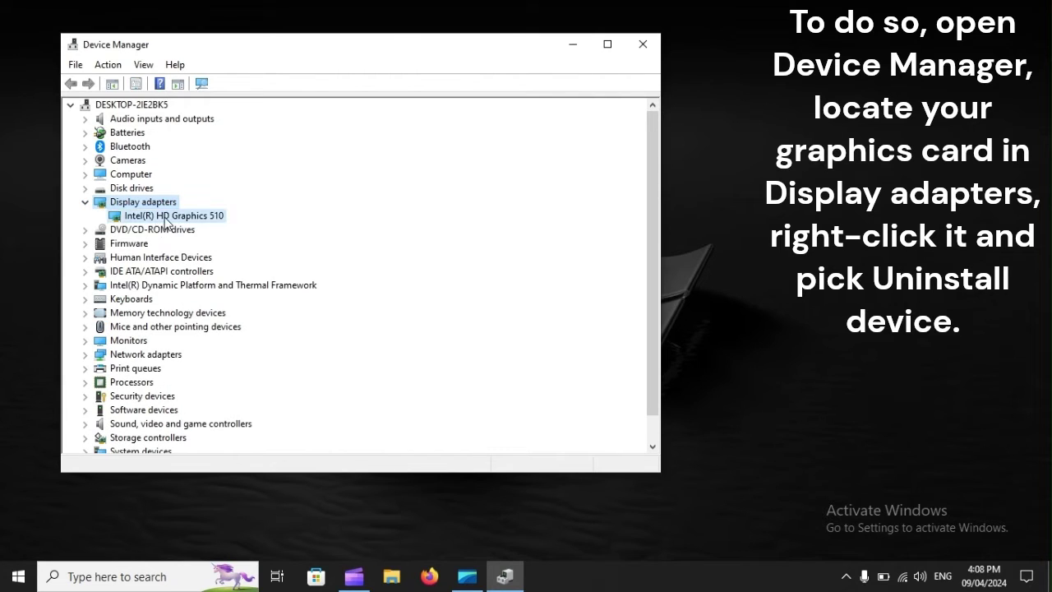
{"action": "right_click", "coordinate": [167, 220]}
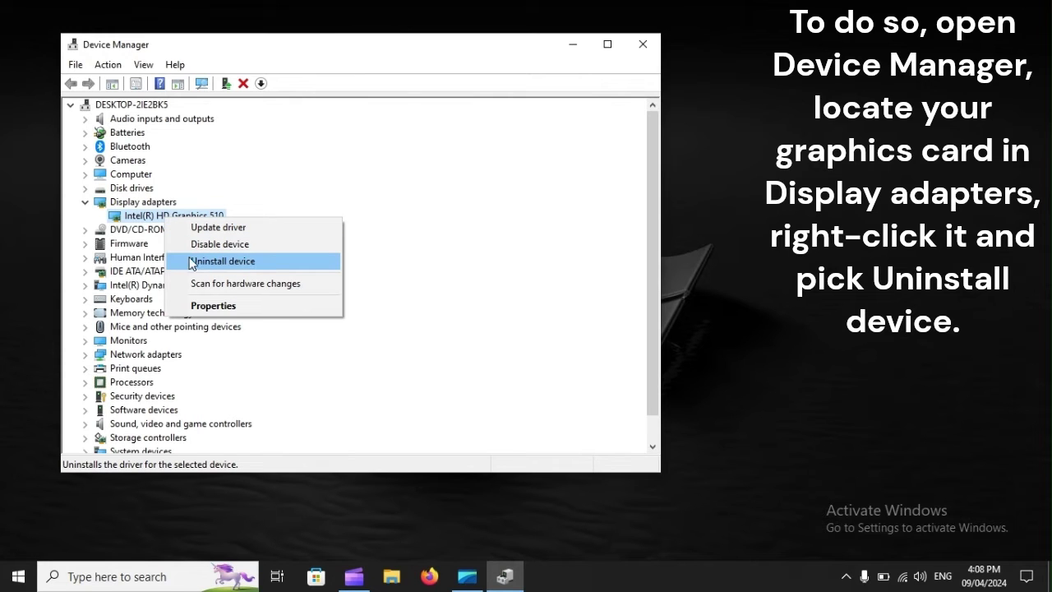
Uninstall Intel(R) HD Graphics 510 with its driver software deleted, then bring up Start > Power to restart.
{"action": "left_click", "coordinate": [256, 262]}
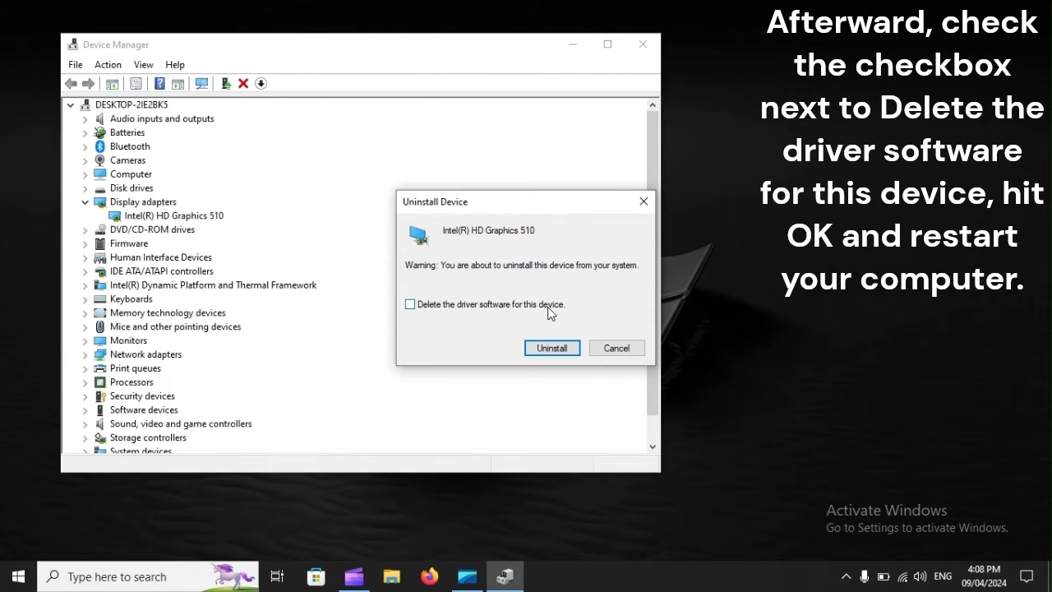
{"action": "left_click", "coordinate": [410, 304]}
{"action": "left_click", "coordinate": [19, 579]}
{"action": "left_click", "coordinate": [19, 542]}
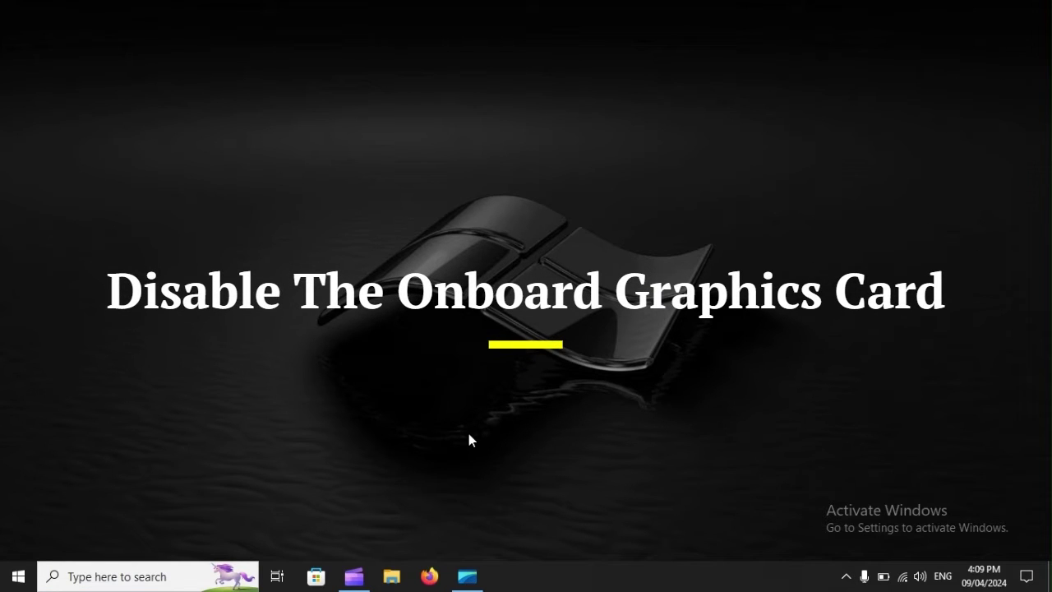
Open Device Manager again through a devmgmt.msc search.
{"action": "key", "text": "super"}
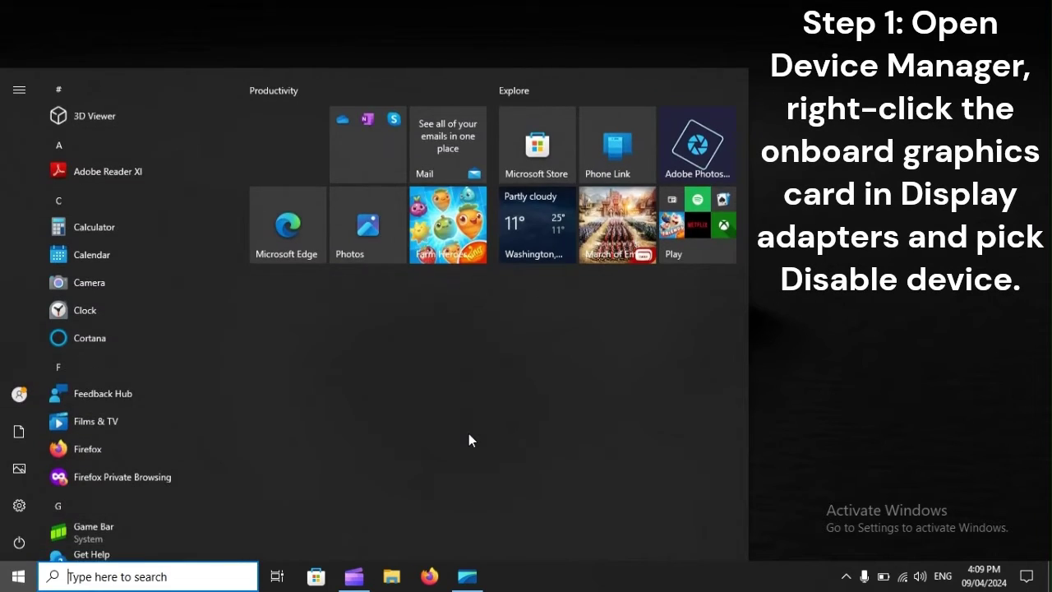
{"action": "type", "text": "devmg"}
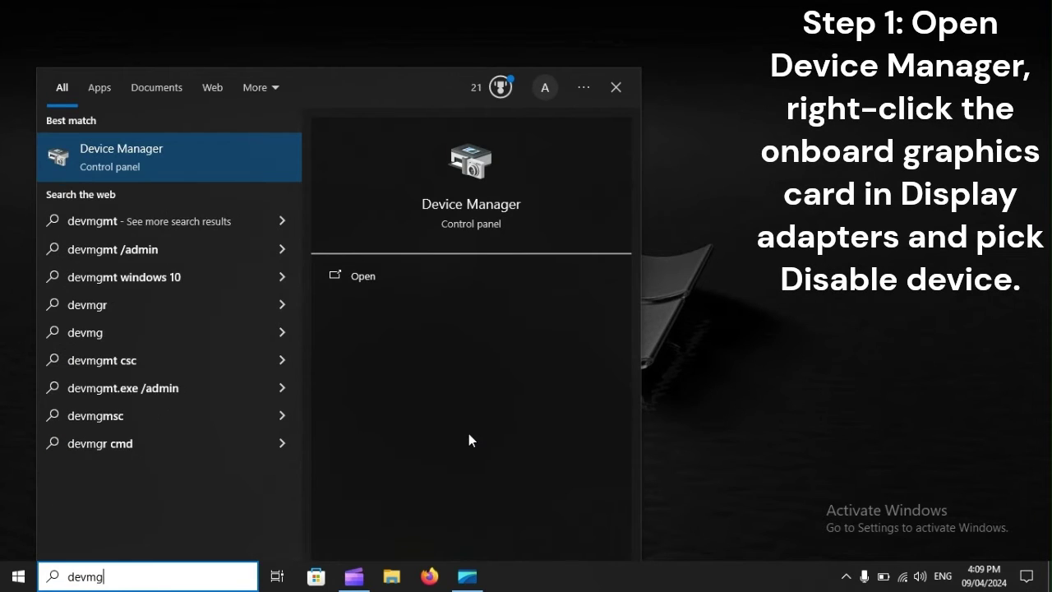
{"action": "type", "text": "mt.ms"}
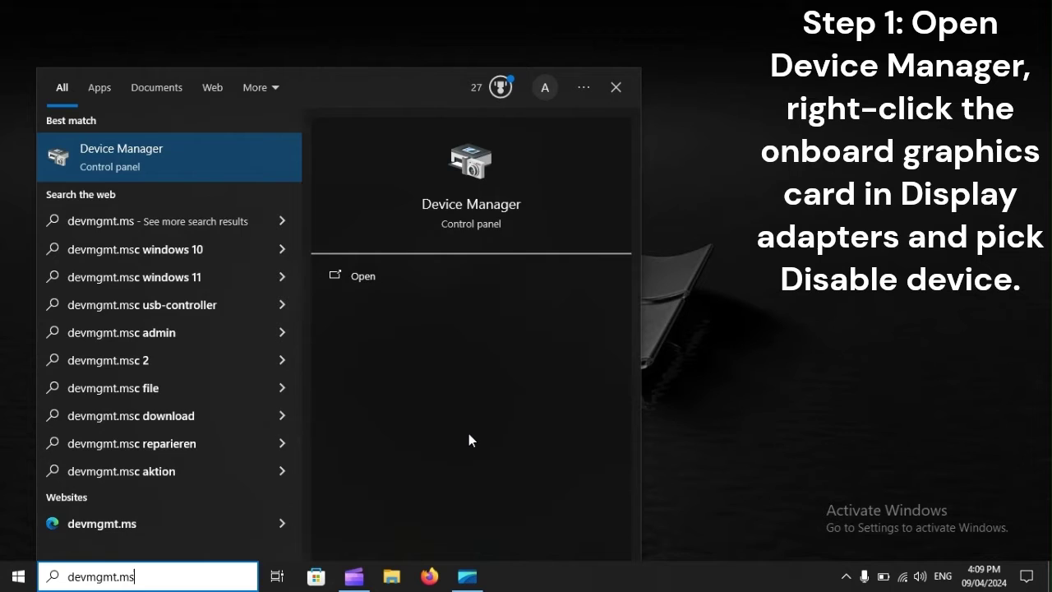
{"action": "type", "text": "c"}
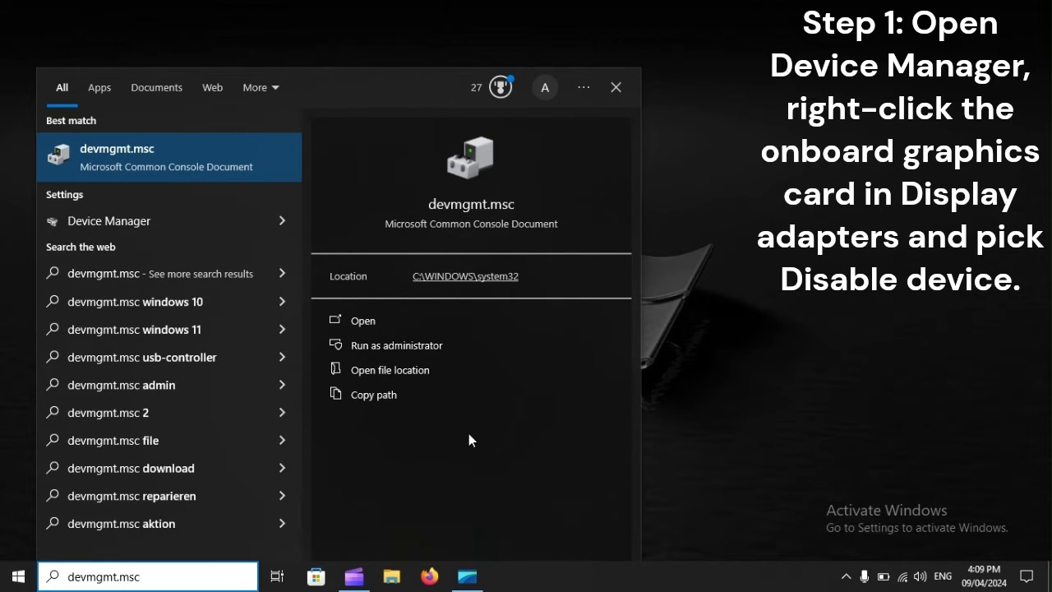
{"action": "key", "text": "Return"}
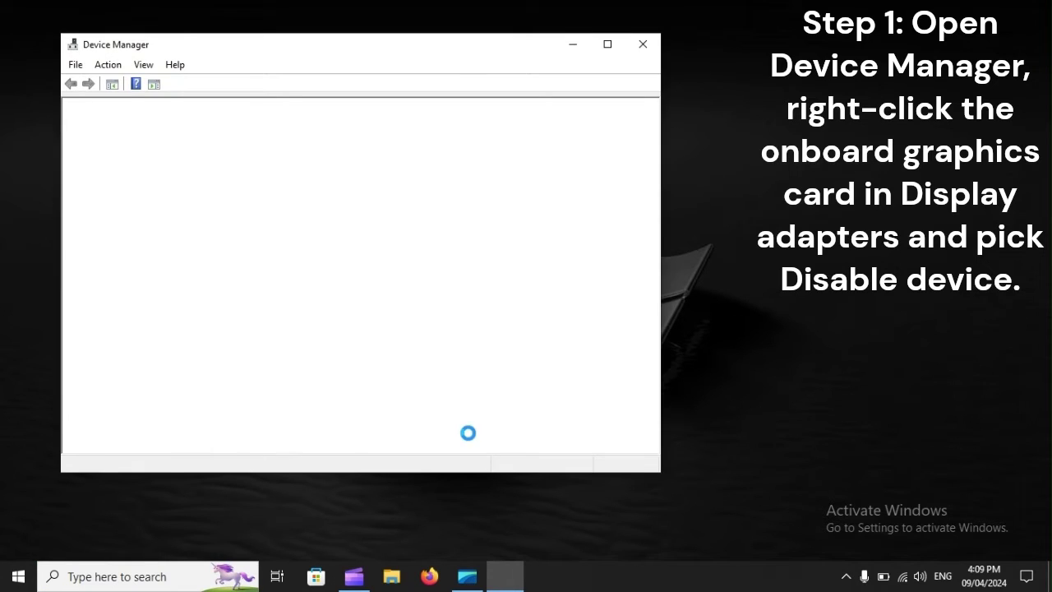
Disable the Intel(R) HD Graphics 510 adapter, then restart from Start > Power.
{"action": "left_click", "coordinate": [139, 204]}
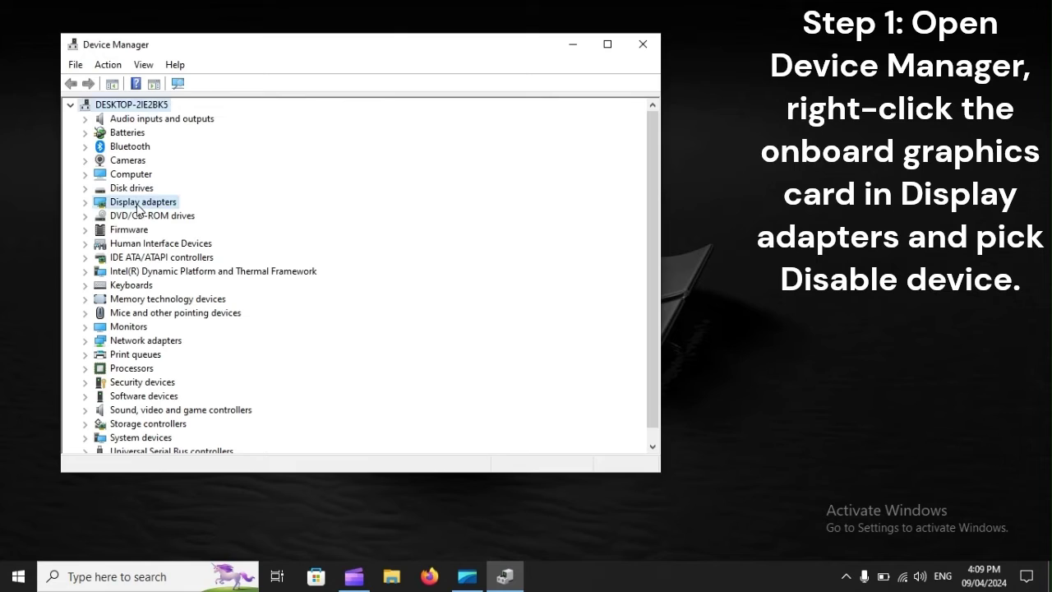
{"action": "left_click", "coordinate": [86, 202]}
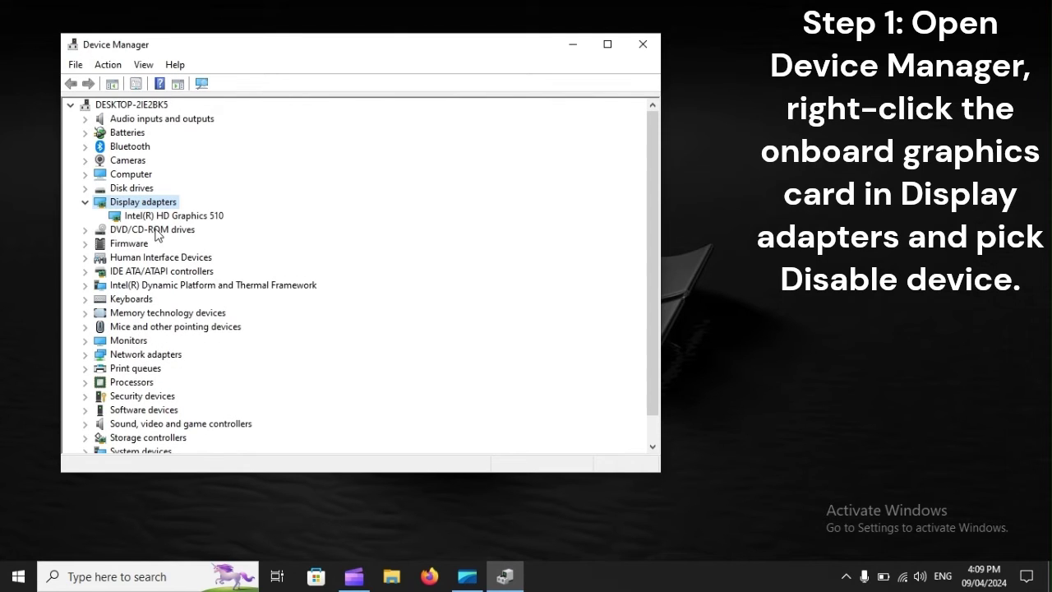
{"action": "left_click", "coordinate": [174, 217]}
{"action": "right_click", "coordinate": [174, 219]}
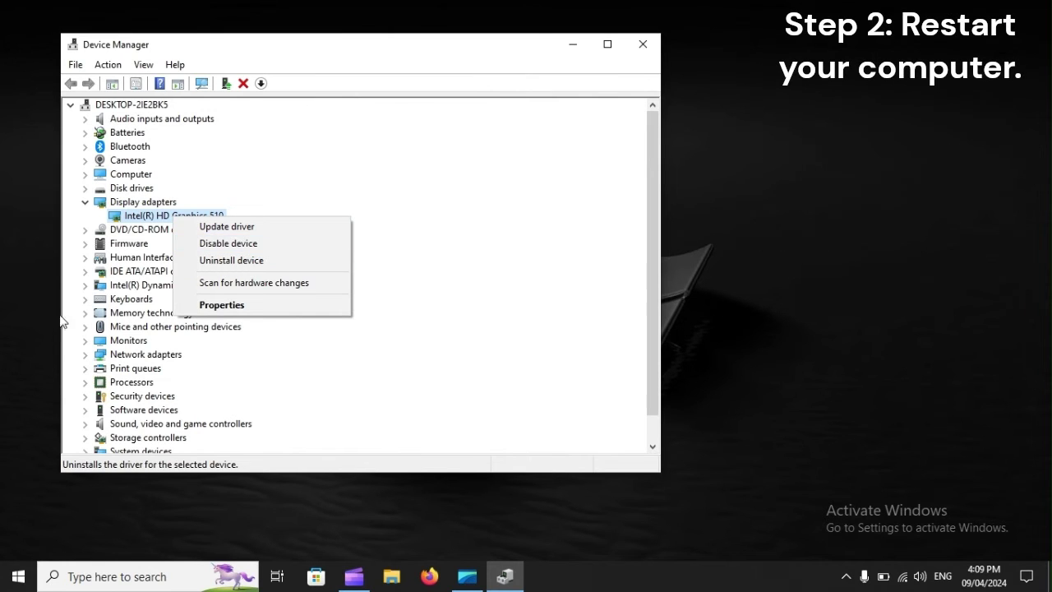
{"action": "left_click", "coordinate": [12, 572]}
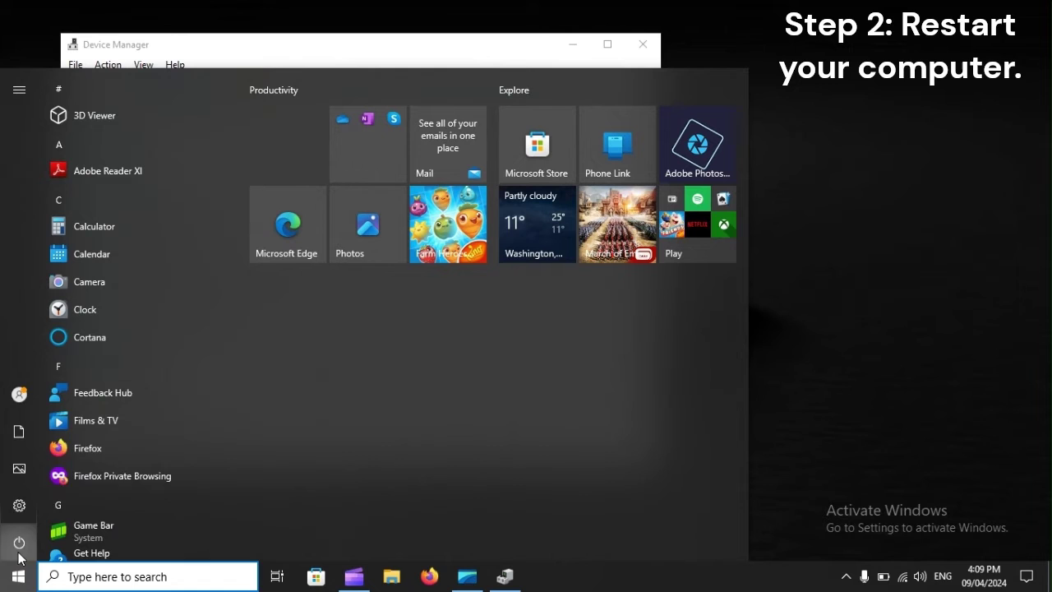
{"action": "left_click", "coordinate": [19, 542]}
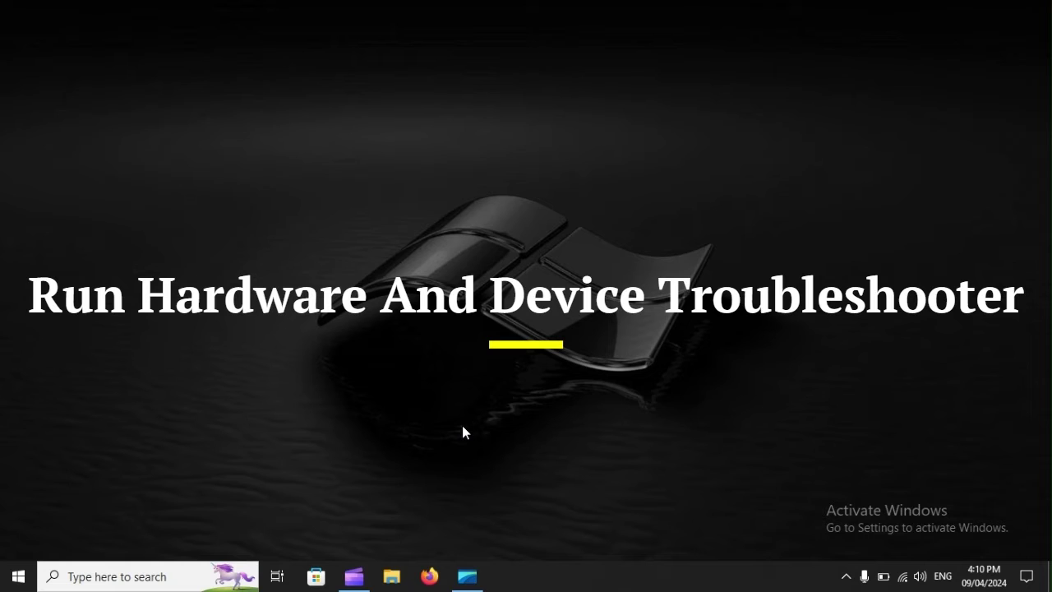
Go to Settings > Update & Security > Troubleshoot and open Additional troubleshooters.
{"action": "key", "text": "super+i"}
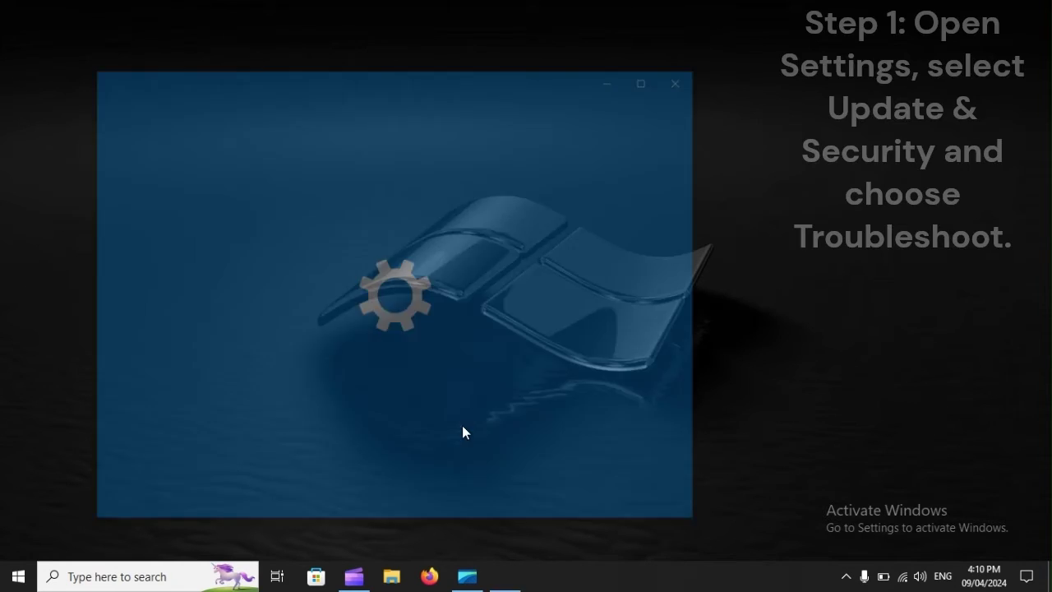
{"action": "scroll", "coordinate": [463, 426], "scroll_direction": "down", "scroll_amount": 5}
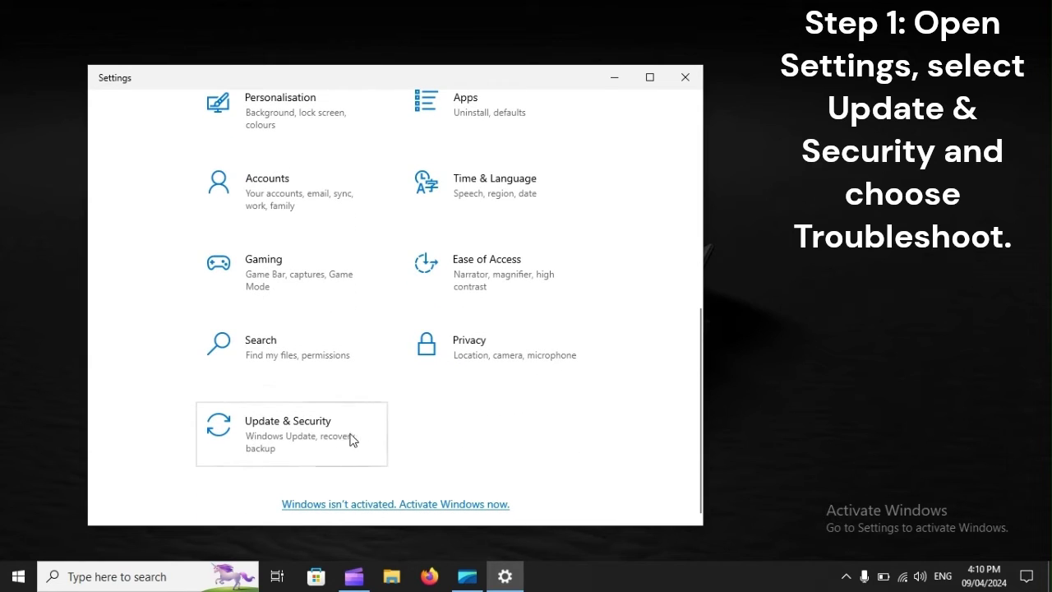
{"action": "left_click", "coordinate": [327, 431]}
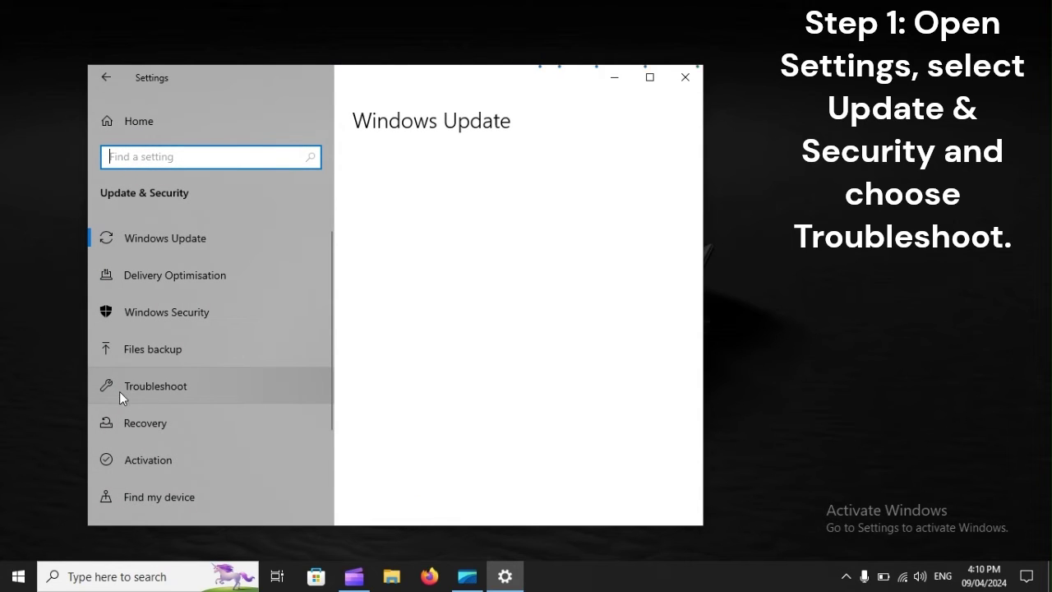
{"action": "left_click", "coordinate": [176, 386]}
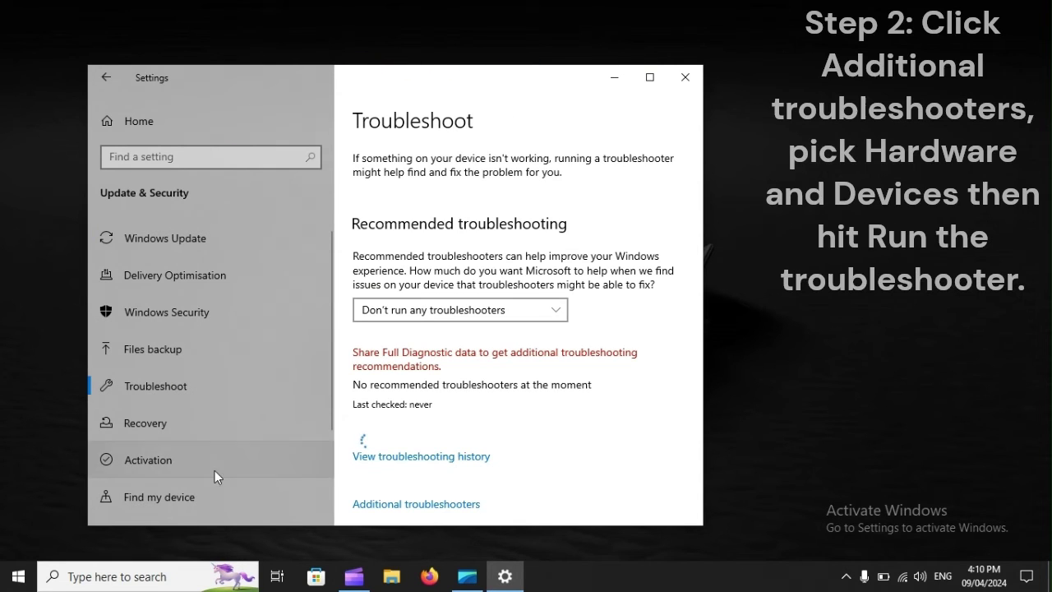
{"action": "left_click", "coordinate": [367, 511]}
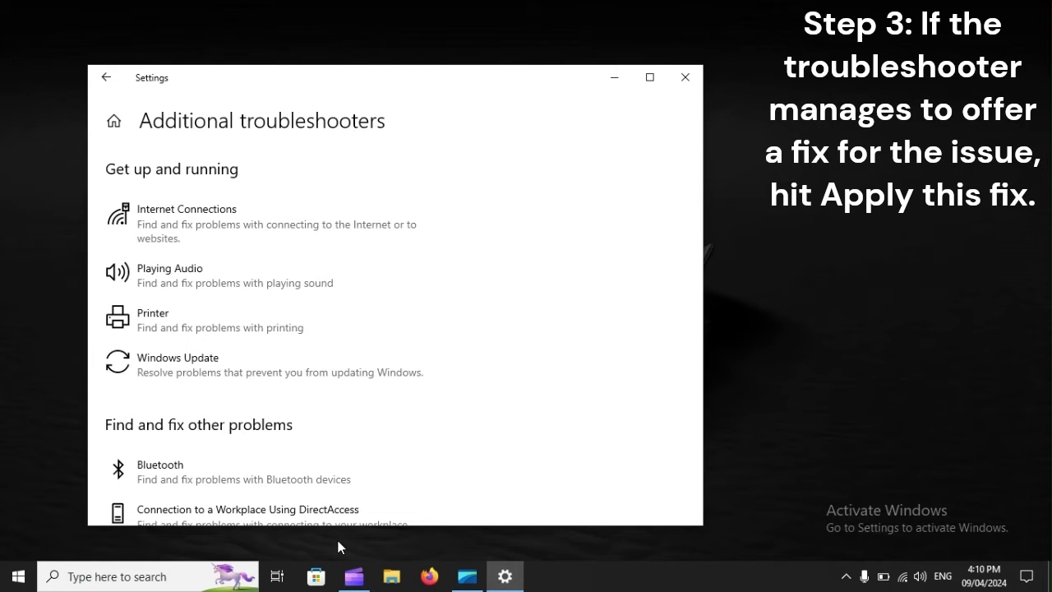
Restart, then run msdt.exe -id DeviceDiagnostic in an administrator Command Prompt.
{"action": "left_click", "coordinate": [17, 577]}
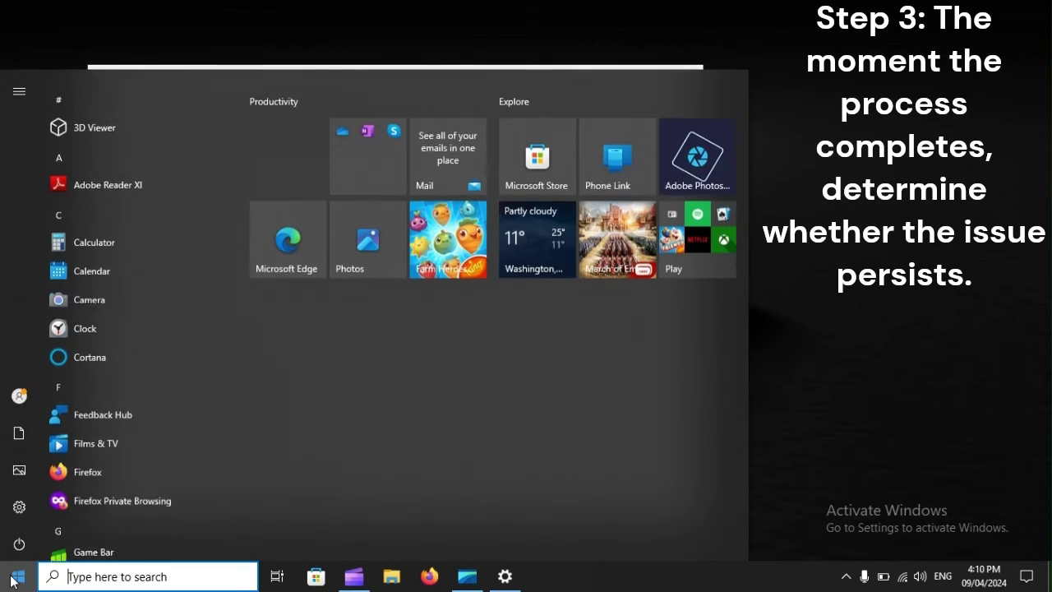
{"action": "left_click", "coordinate": [19, 543]}
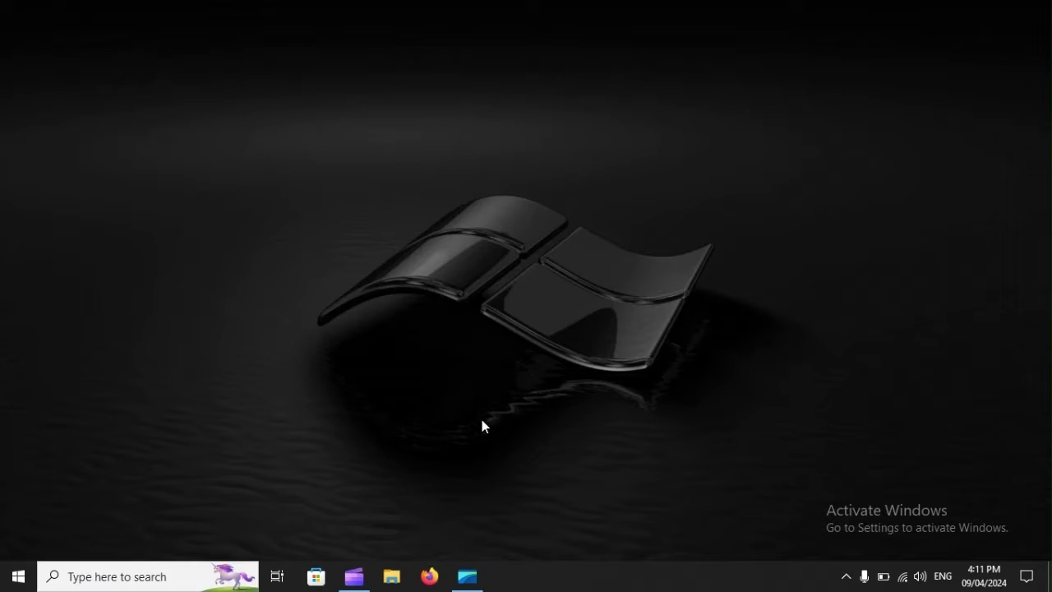
{"action": "key", "text": "super"}
{"action": "type", "text": "c"}
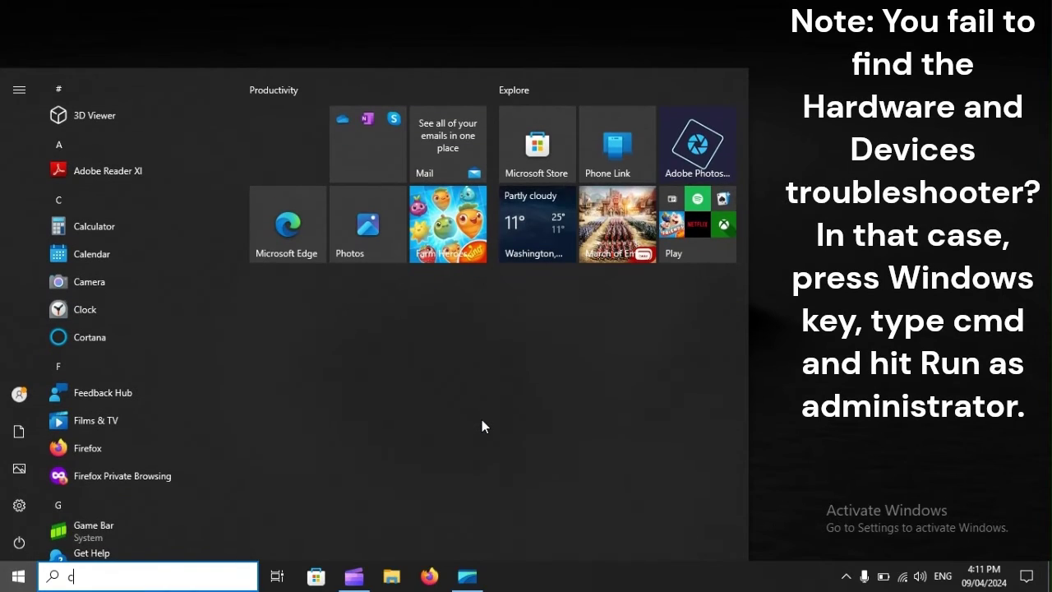
{"action": "type", "text": "md"}
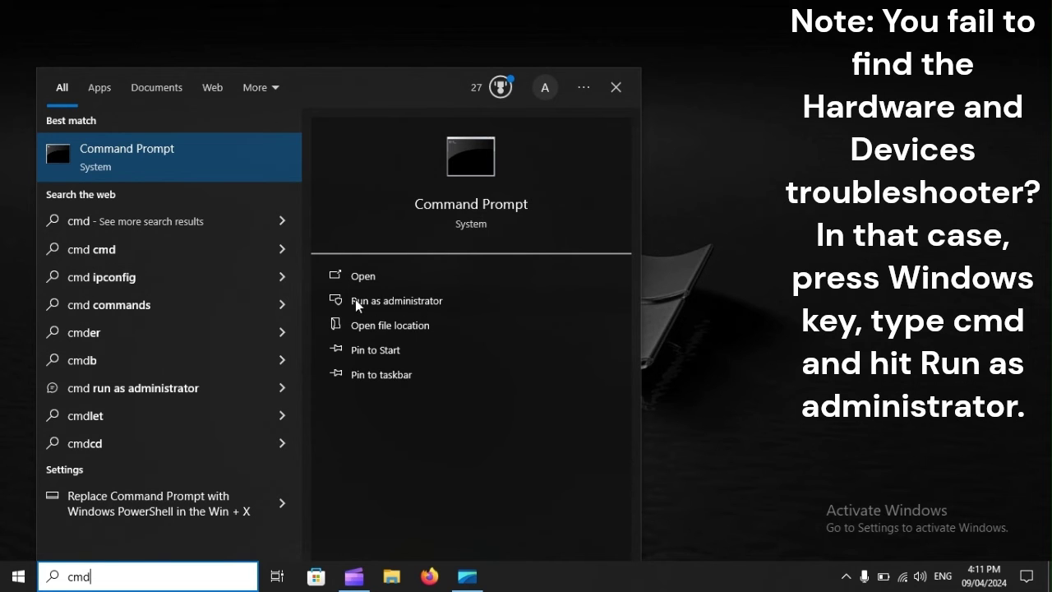
{"action": "left_click", "coordinate": [425, 304]}
{"action": "left_click", "coordinate": [157, 94]}
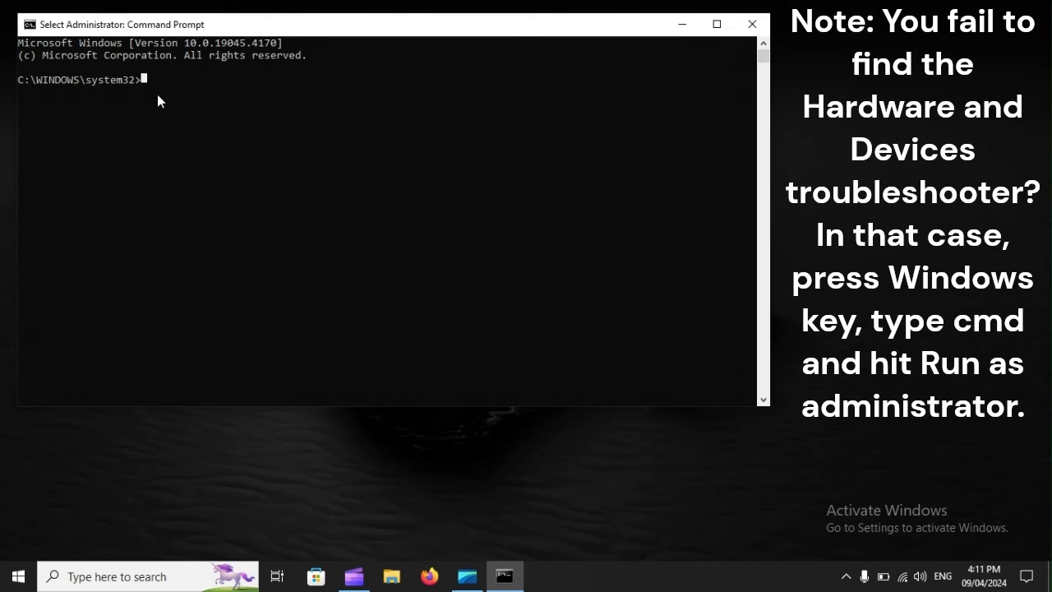
{"action": "type", "text": "msdt.exe -id DeviceDiagnostic"}
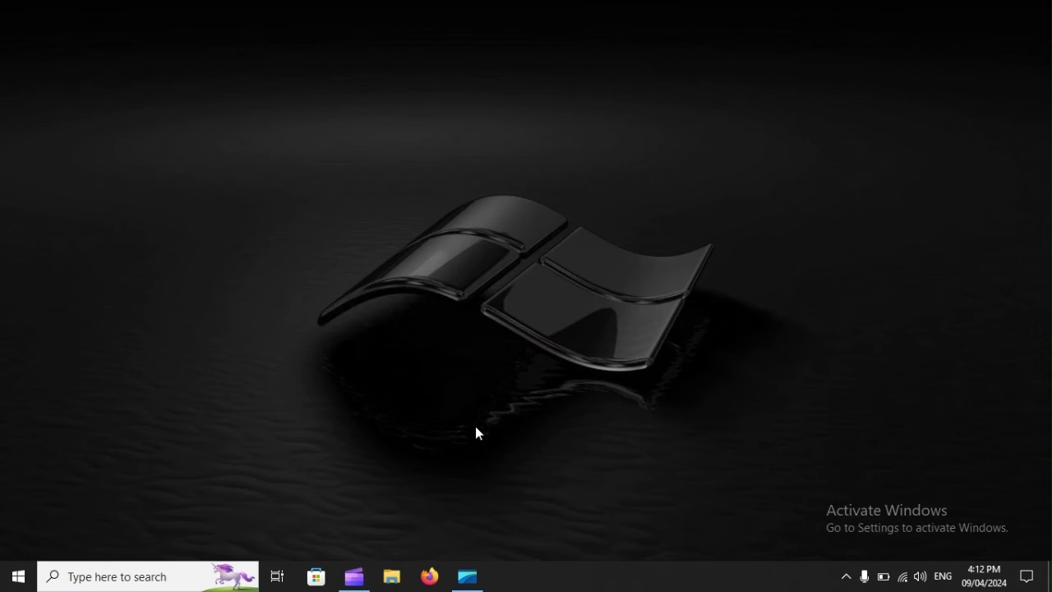
Search 'System Restore' to open the System Protection tab of System Properties.
{"action": "key", "text": "super"}
{"action": "type", "text": "System"}
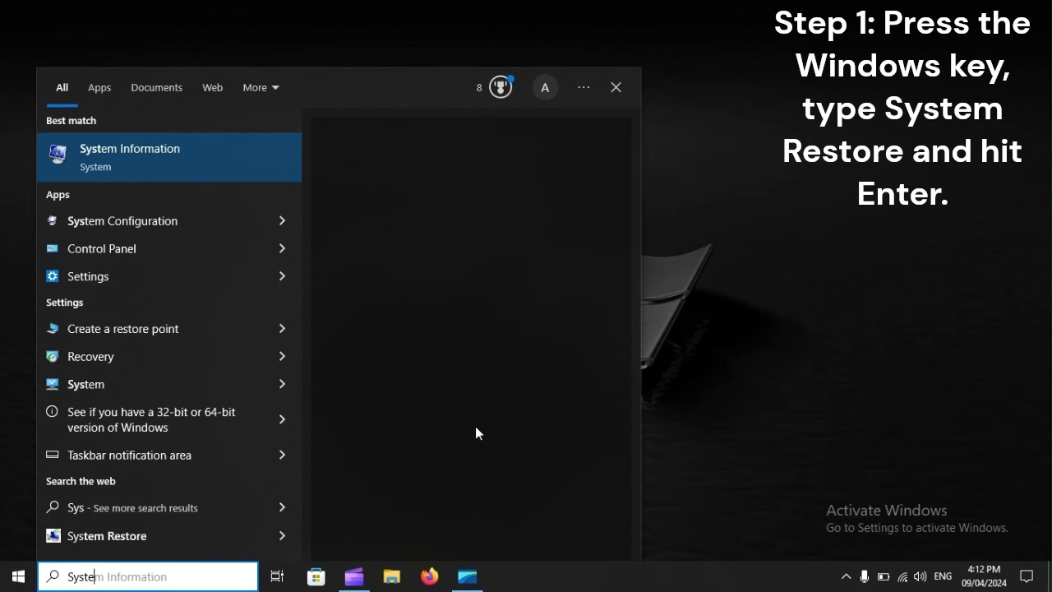
{"action": "type", "text": "Restore"}
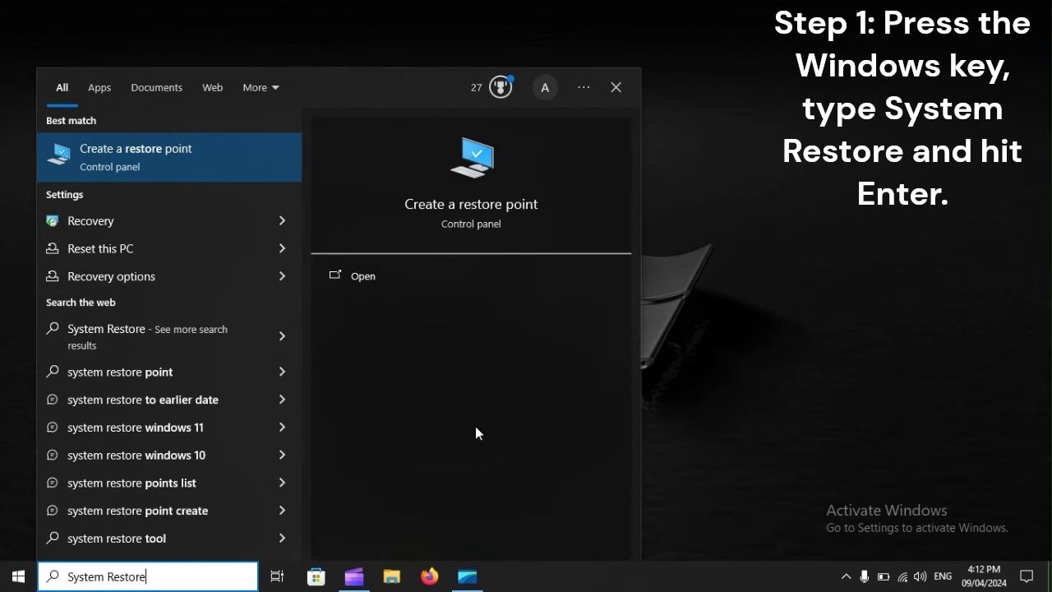
{"action": "key", "text": "Return"}
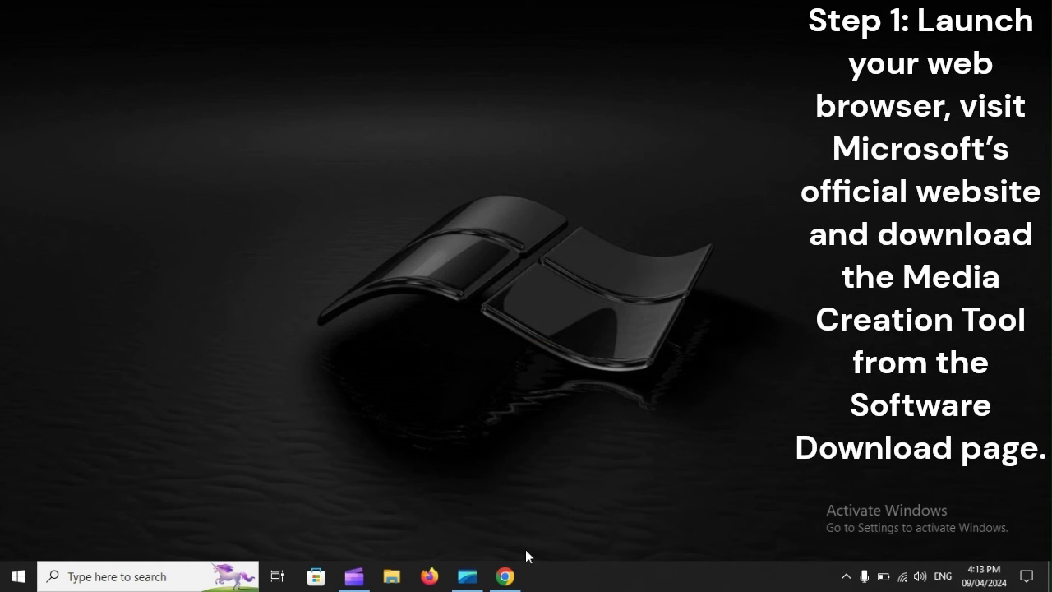
From Chrome's search results, open Microsoft's Download Windows 10 page and scroll to the installation media section.
{"action": "left_click", "coordinate": [505, 576]}
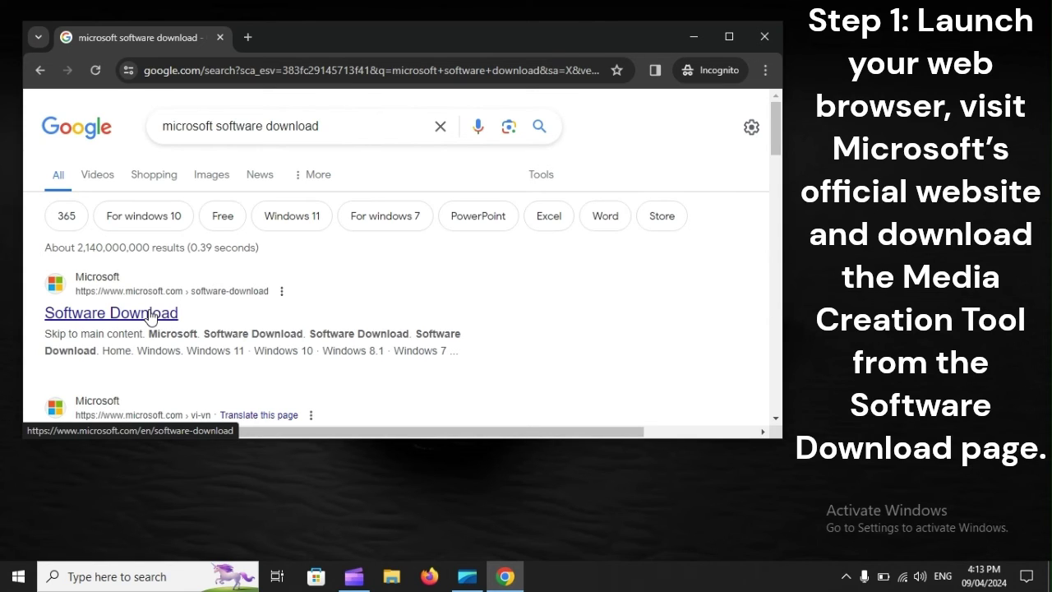
{"action": "left_click", "coordinate": [151, 318]}
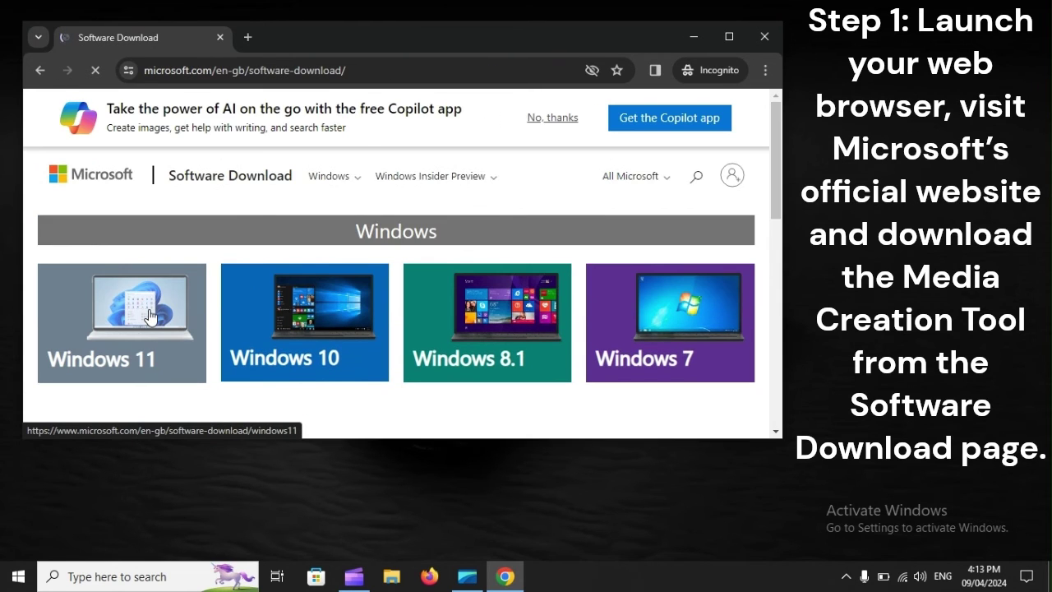
{"action": "left_click", "coordinate": [344, 313]}
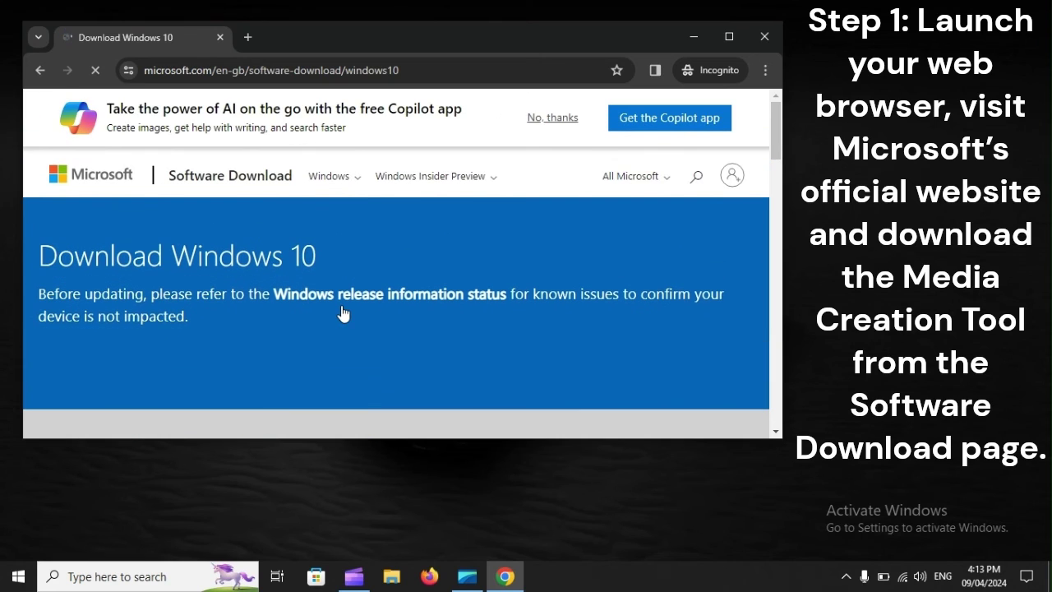
{"action": "scroll", "coordinate": [344, 313], "scroll_direction": "down", "scroll_amount": 4}
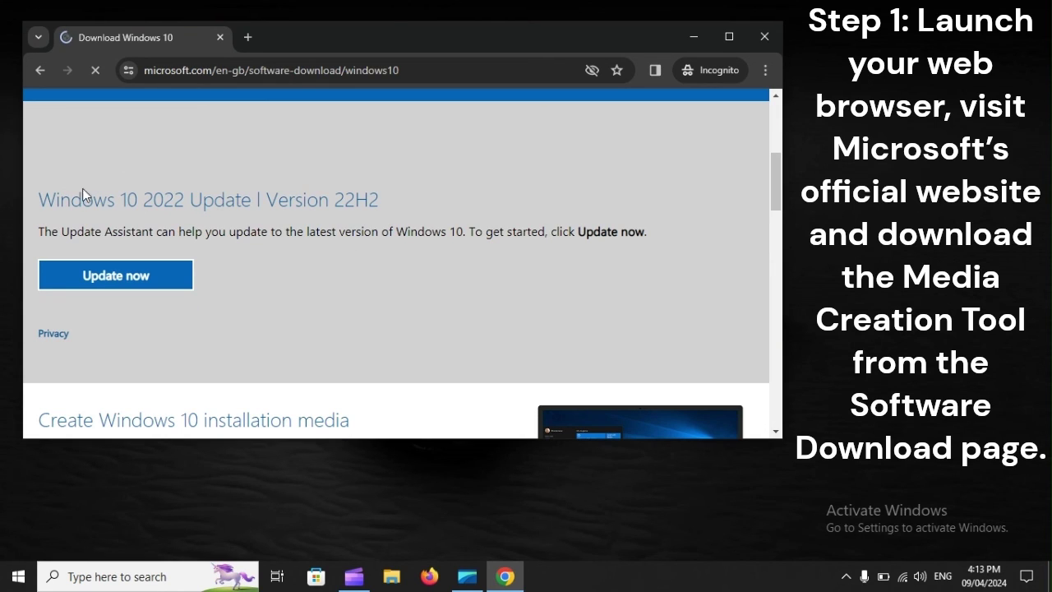
{"action": "scroll", "coordinate": [118, 398], "scroll_direction": "down", "scroll_amount": 3}
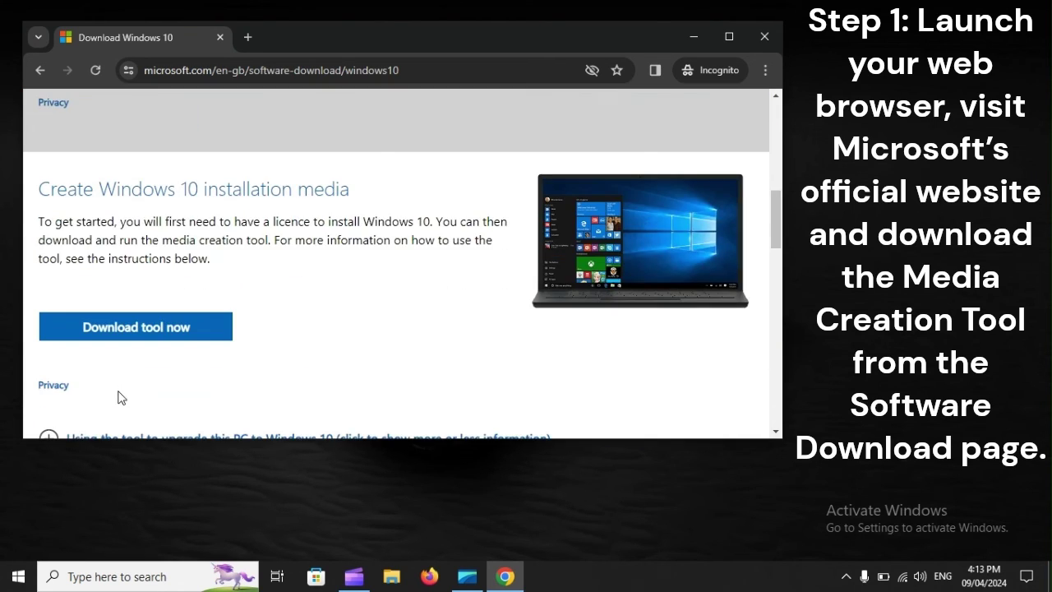